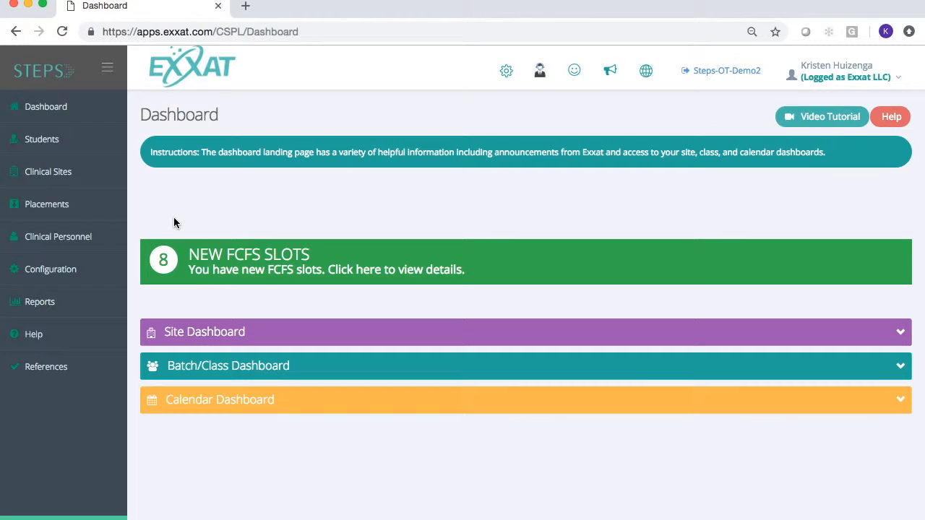
Open the placements list by session and remove the Favorite Only filter so that all active sessions are listed.
mouse_move(15, 205)
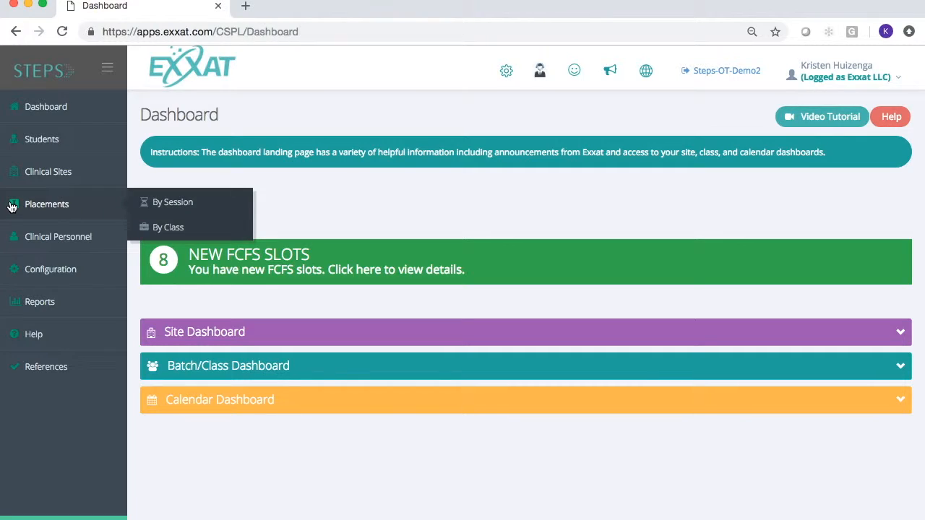
left_click(170, 203)
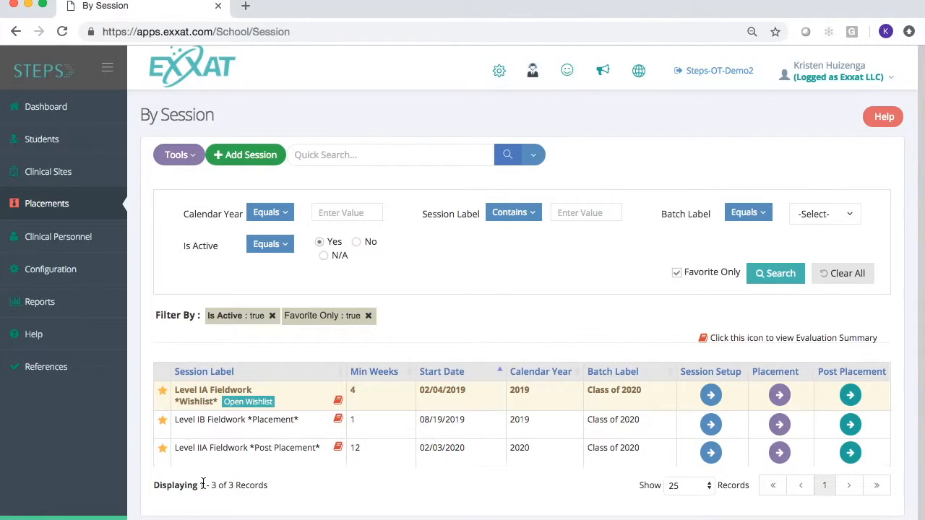
left_click(368, 318)
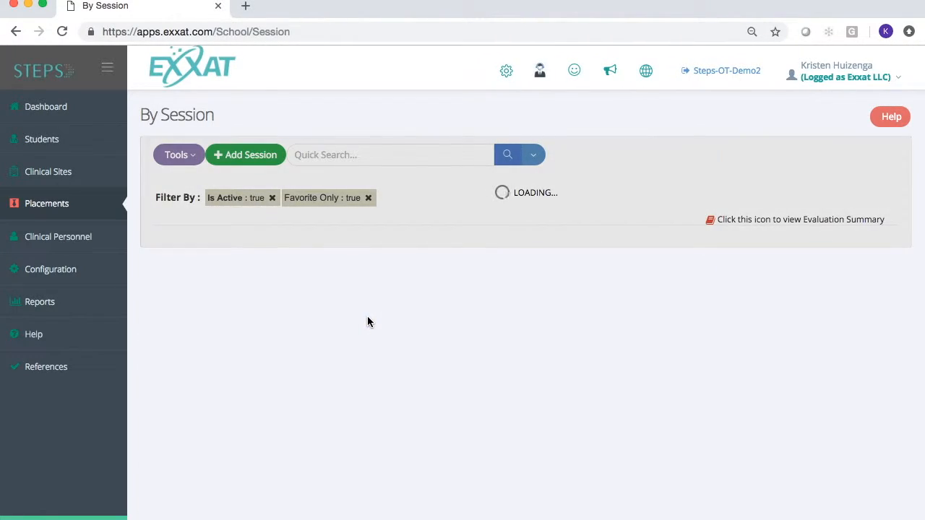
scroll(367, 321, "down", 2)
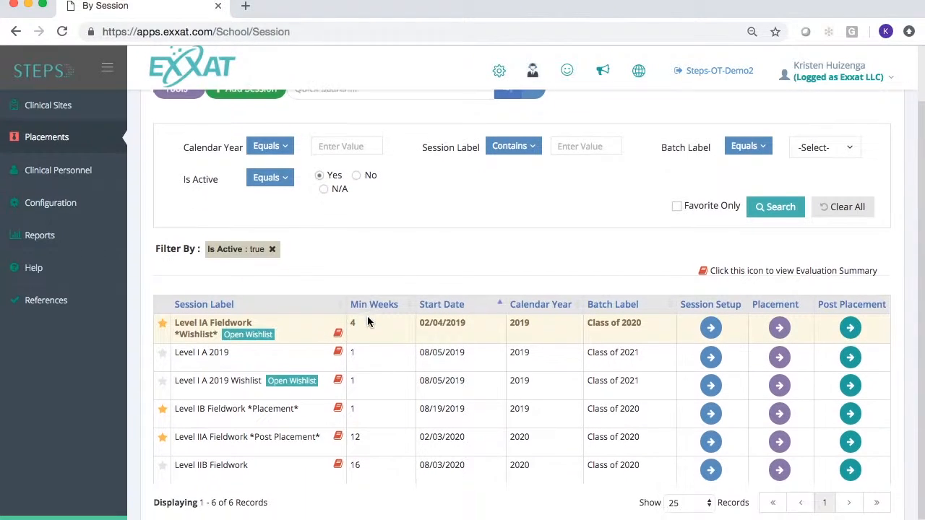
Open the placement details of the Level I A 2019 session and go to its Manage Slot Cancellation page.
left_click(780, 350)
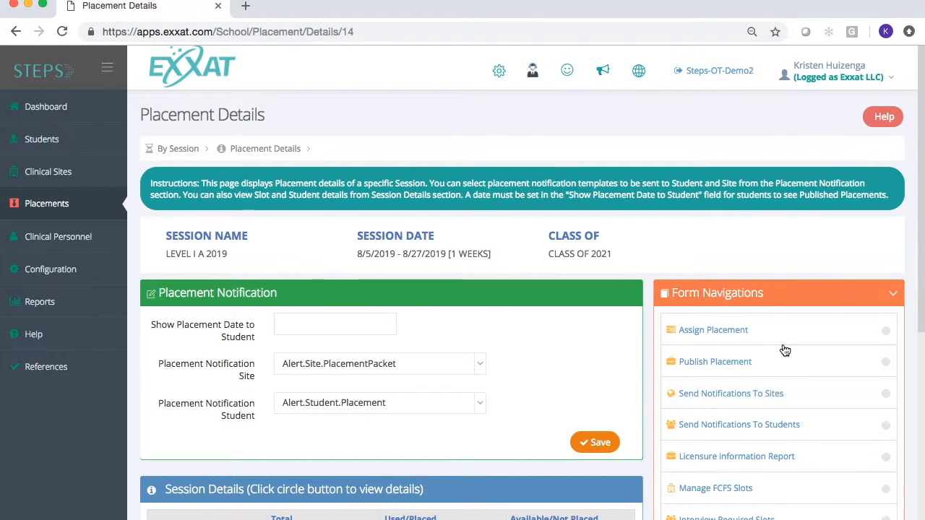
scroll(785, 351, "down", 5)
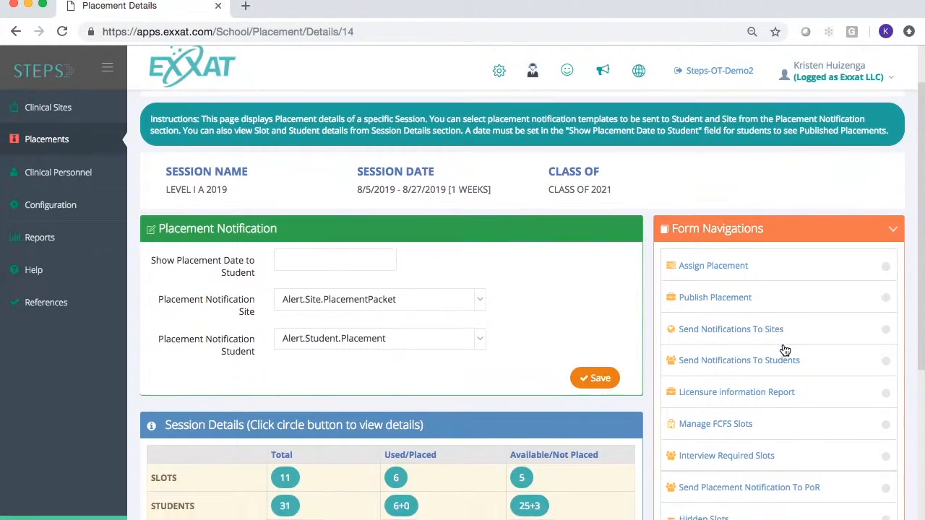
scroll(785, 351, "down", 2)
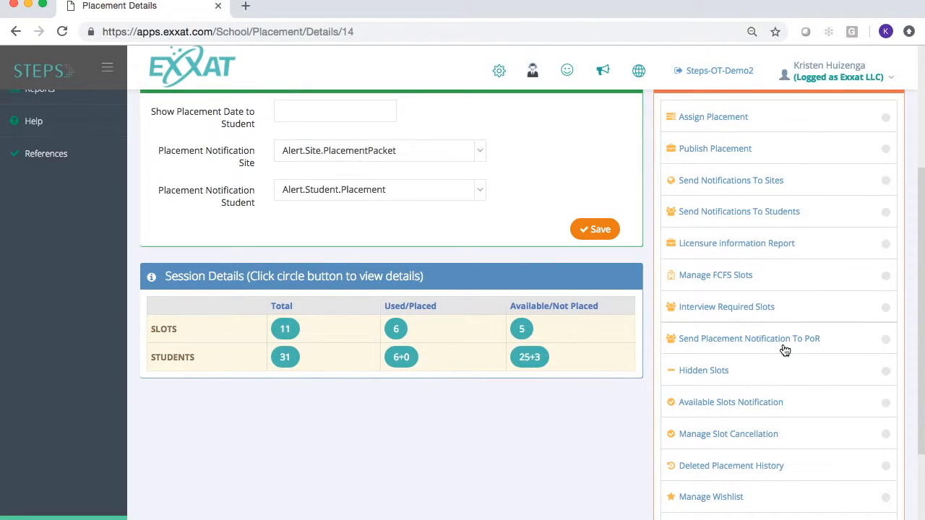
left_click(707, 437)
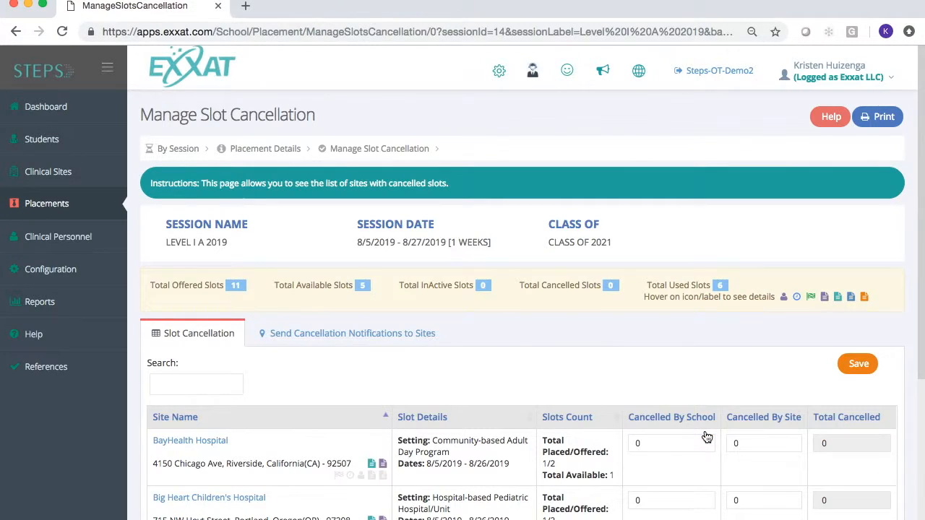
Set Cancelled By School to 1 for BayHealth Hospital and for Big Heart Children's Hospital.
scroll(394, 410, "down", 2)
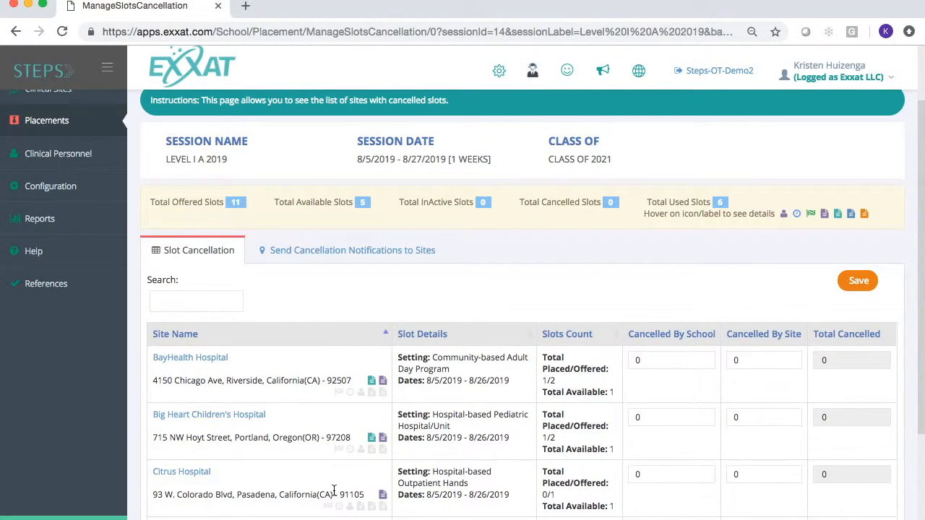
scroll(334, 491, "down", 1)
scroll(334, 491, "down", 1)
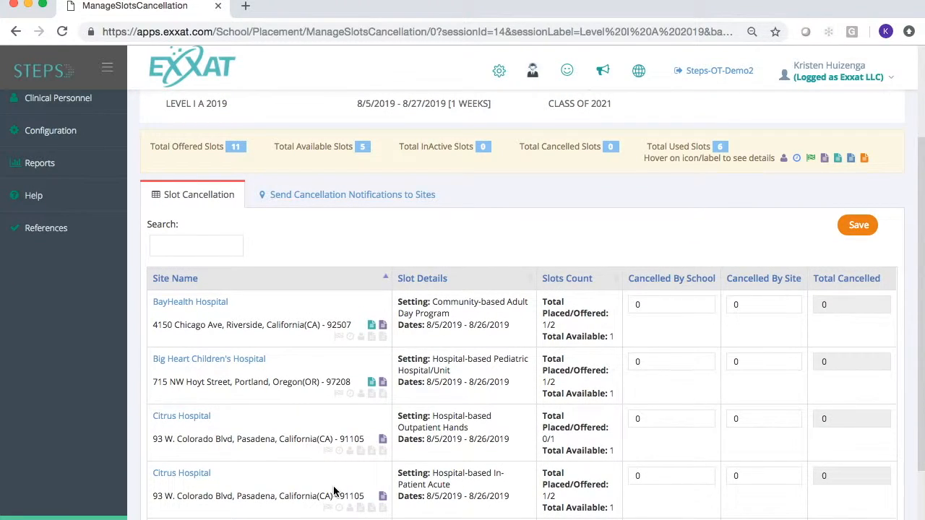
scroll(334, 492, "down", 1)
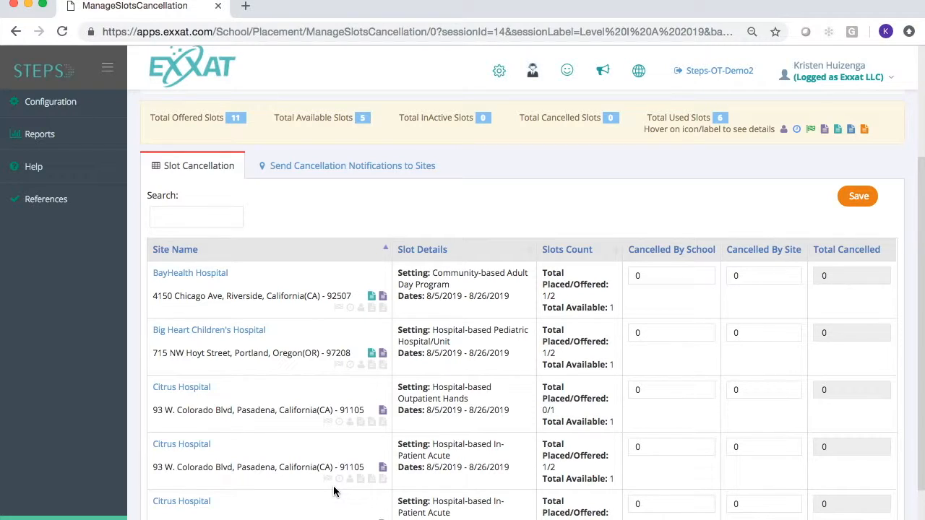
left_click(704, 274)
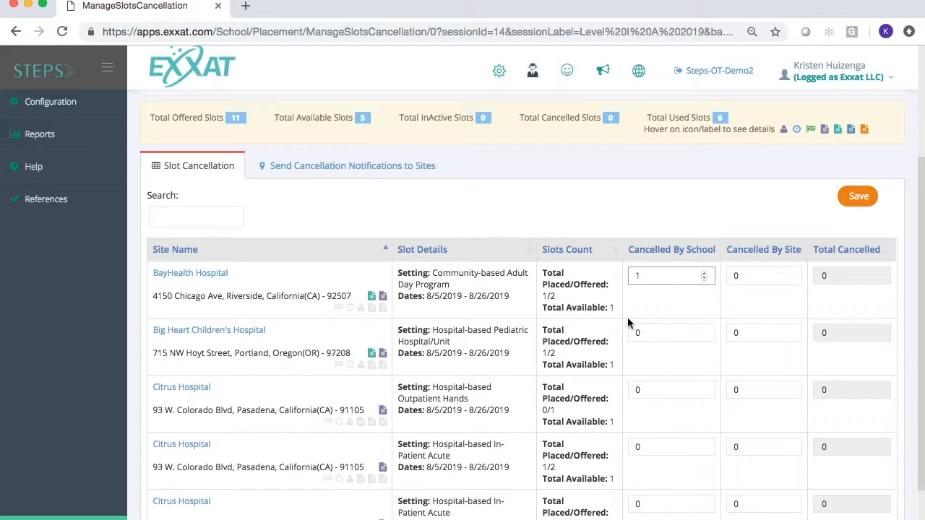
scroll(643, 309, "down", 1)
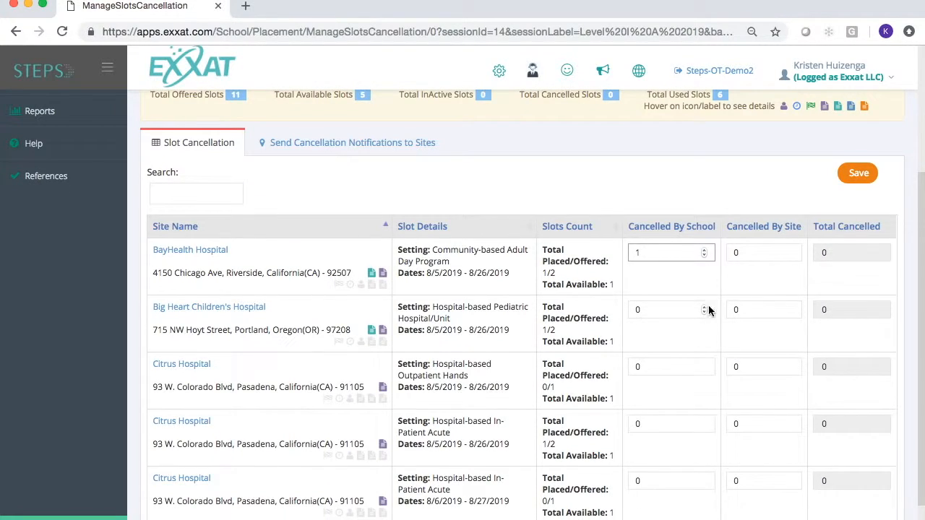
left_click(705, 308)
scroll(665, 288, "down", 1)
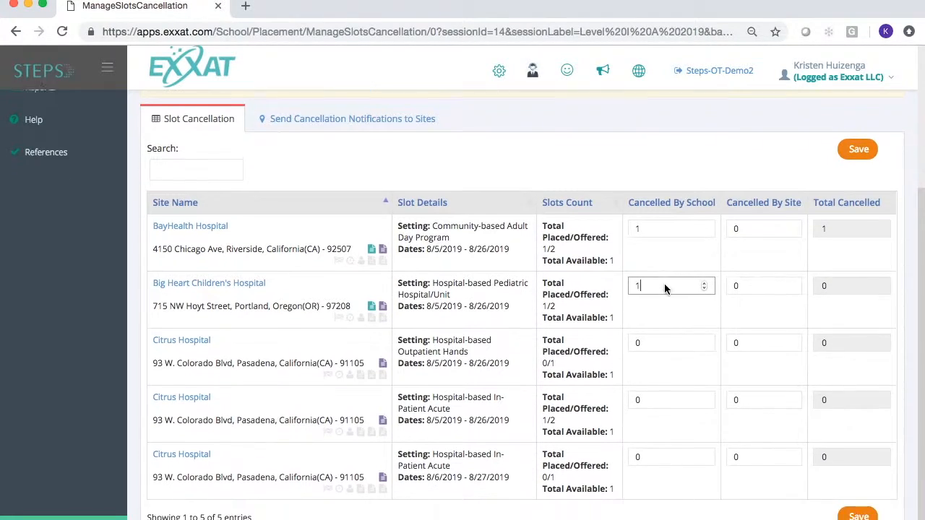
Set Cancelled By School to 1 for Citrus Hospital's Outpatient Hands and 8/5/2019 In-Patient Acute slots, and save the cancellations.
scroll(665, 287, "down", 1)
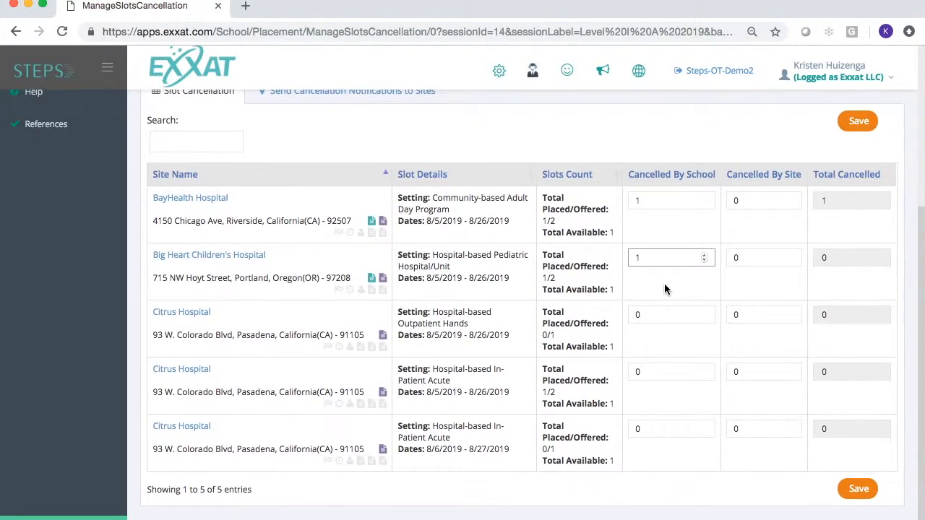
left_click(704, 312)
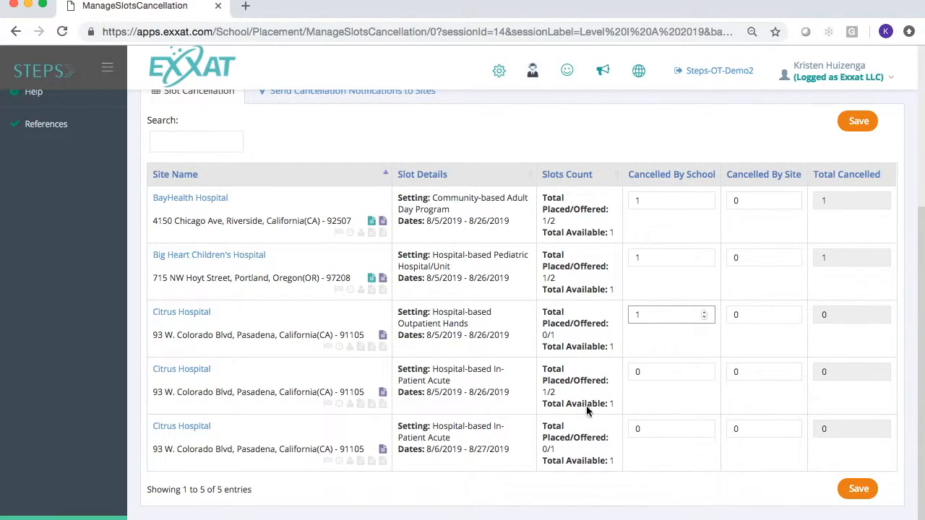
double_click(700, 372)
type("1")
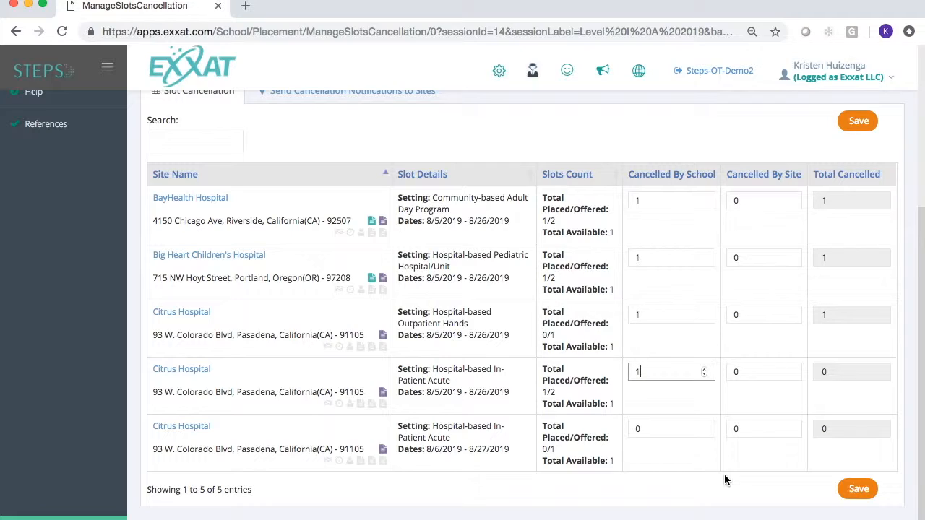
left_click(686, 328)
left_click(859, 491)
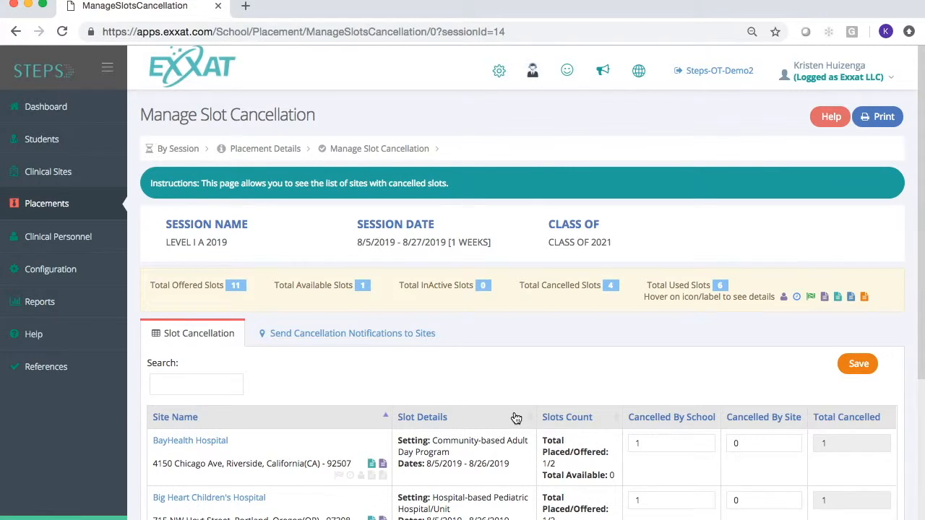
Select all sites in the list for sending cancellation notifications and start a schedule request for them.
scroll(516, 419, "down", 2)
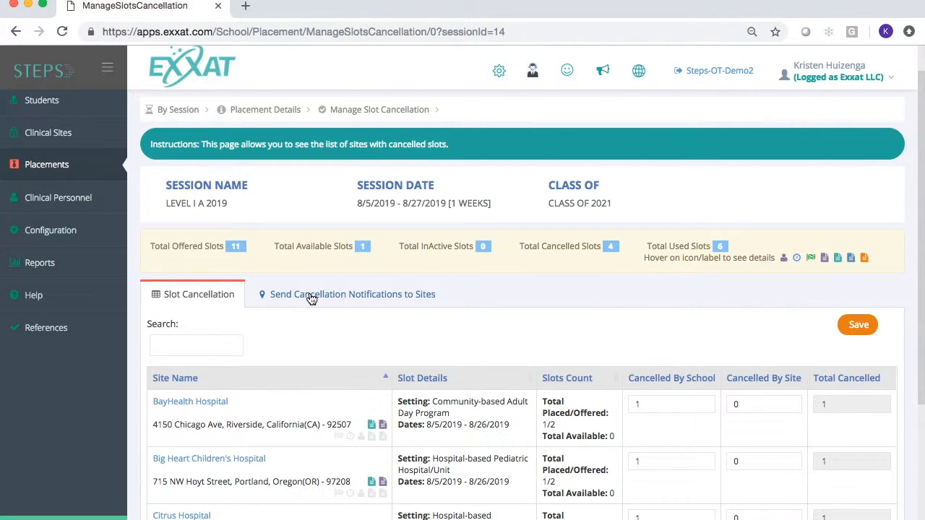
left_click(311, 297)
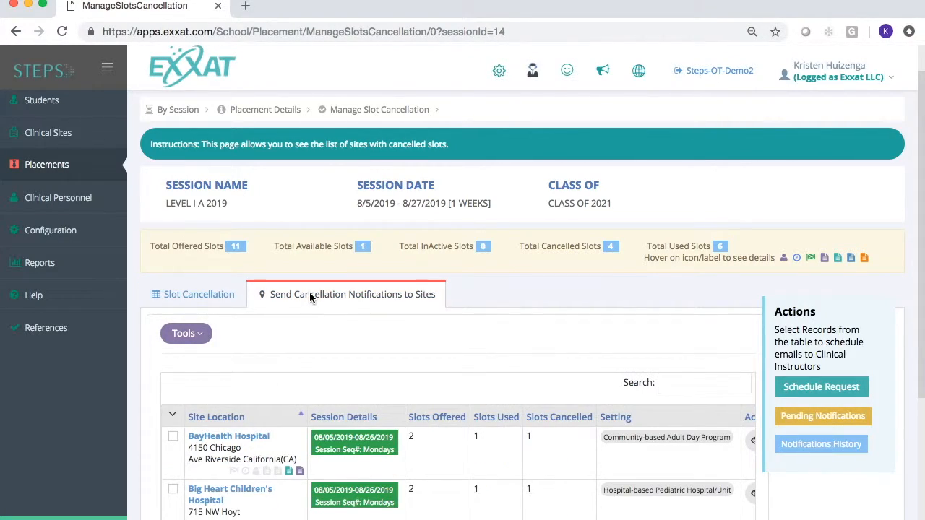
scroll(309, 292, "down", 5)
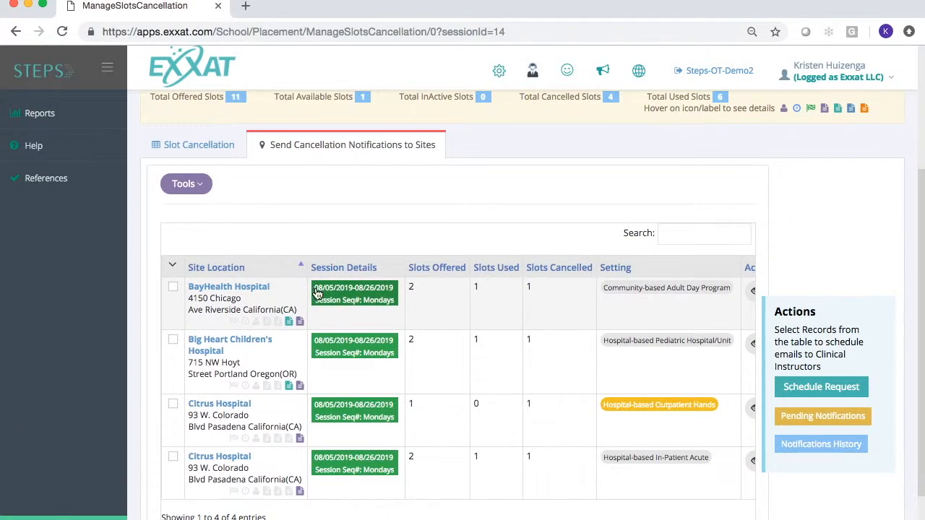
scroll(252, 466, "down", 2)
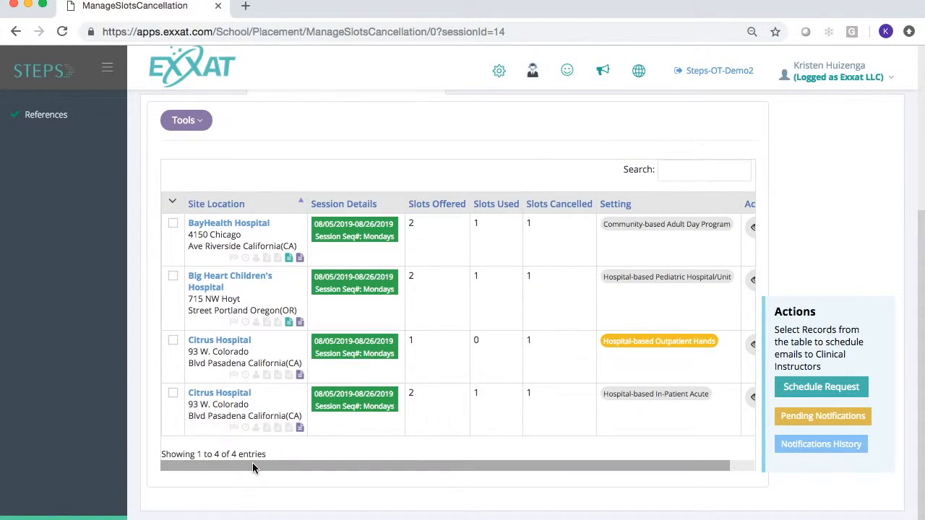
scroll(252, 467, "up", 1)
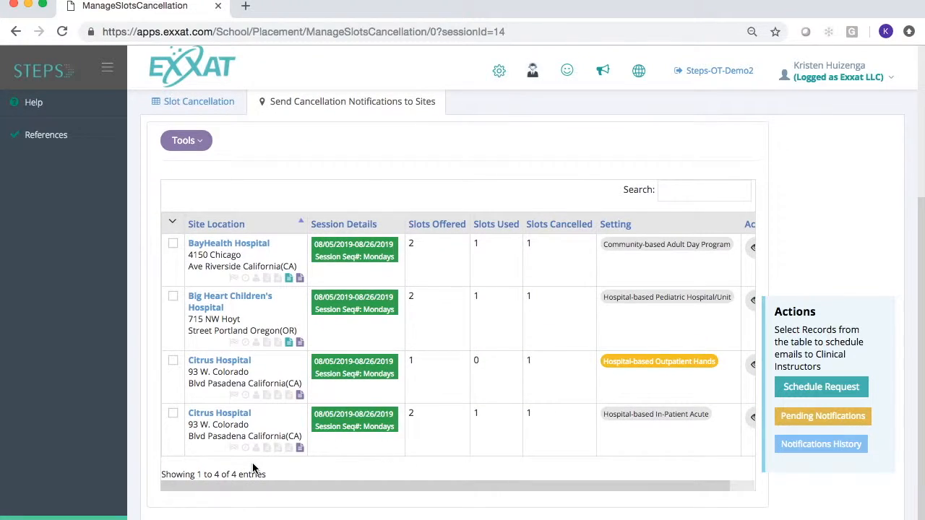
left_click(174, 222)
left_click(177, 246)
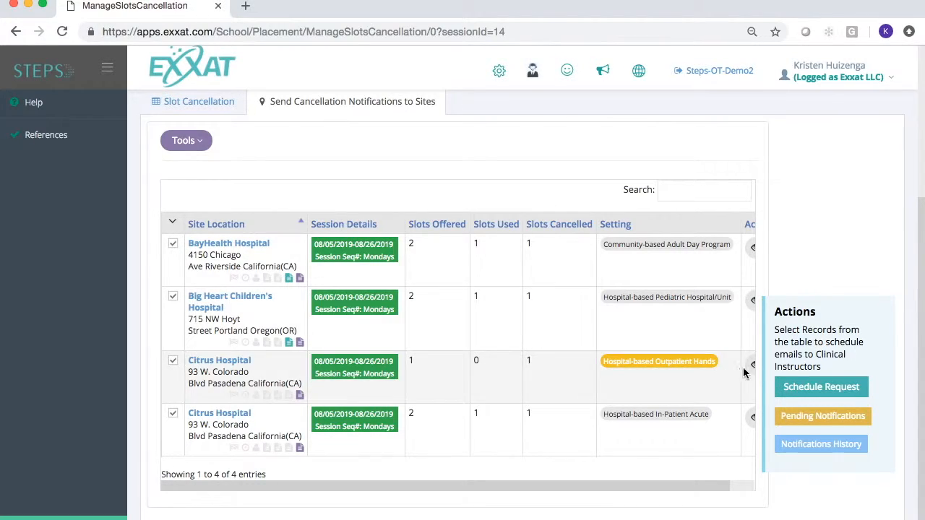
left_click(781, 387)
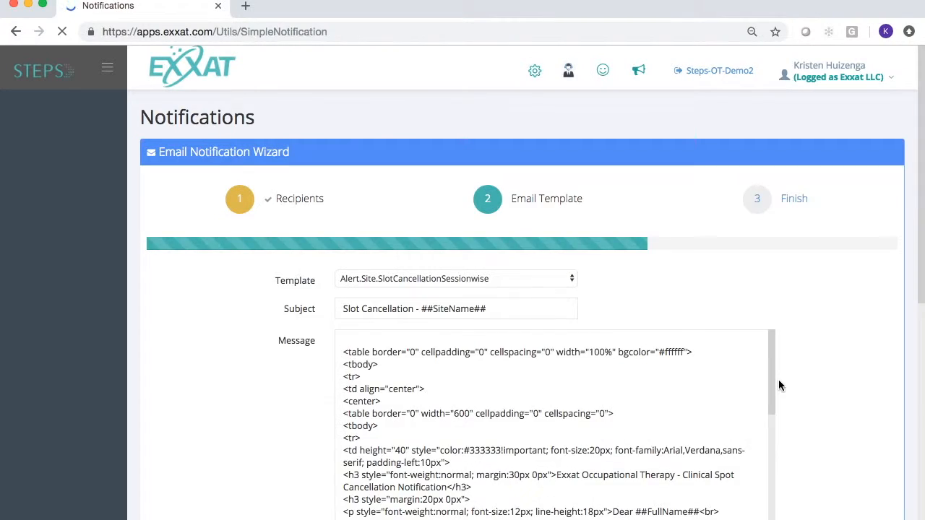
Choose the Alert.Site.SlotCancellationSessionwise template for the notification email.
left_click(502, 282)
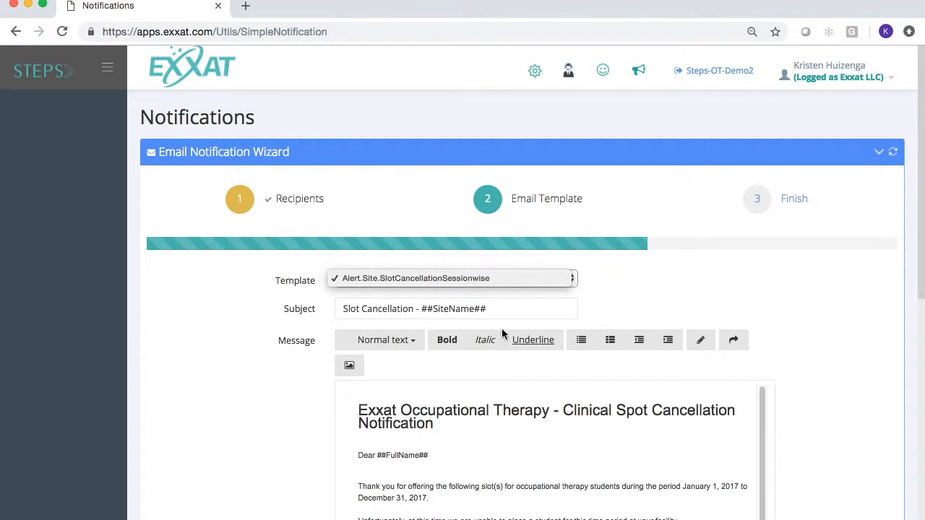
left_click(513, 278)
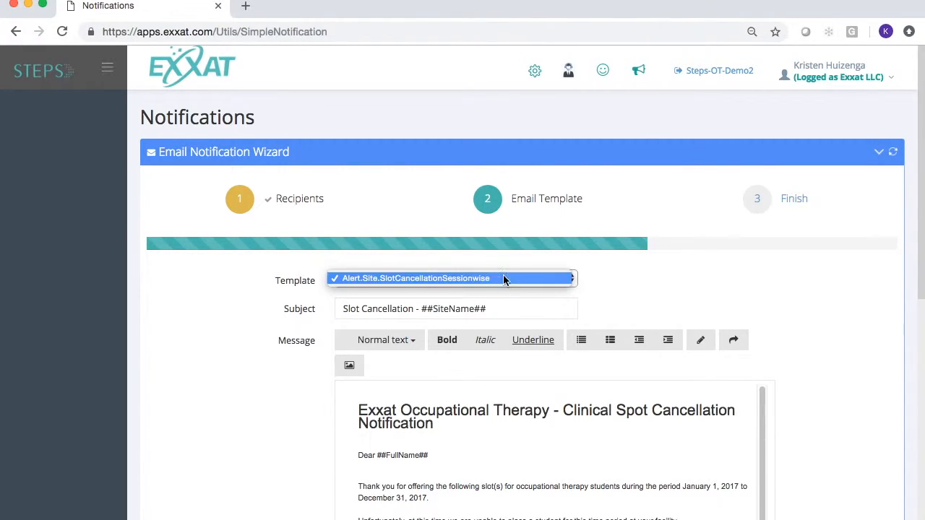
left_click(504, 279)
Review the cancellation email's message text and placeholders, along with its CC, BCC, recipient override and attachment options.
scroll(607, 339, "down", 2)
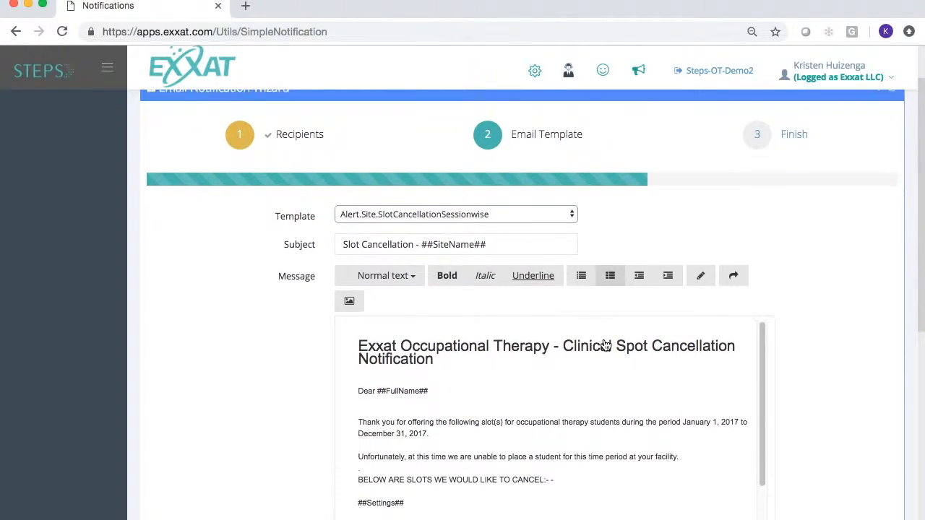
scroll(453, 277, "down", 2)
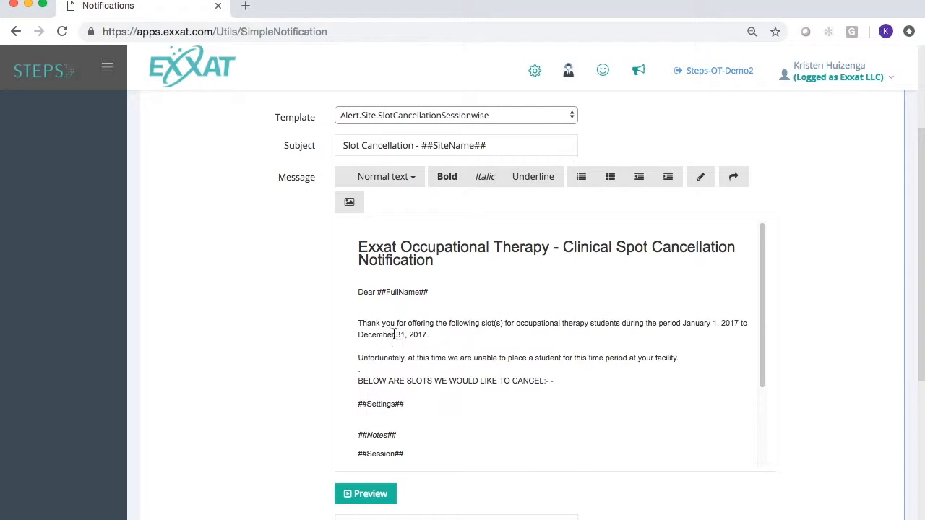
scroll(445, 415, "down", 2)
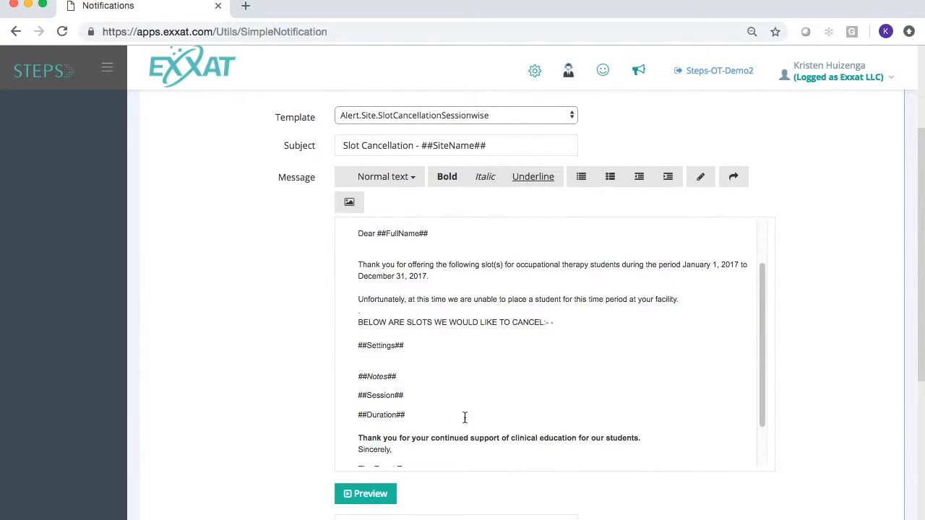
scroll(516, 458, "down", 1)
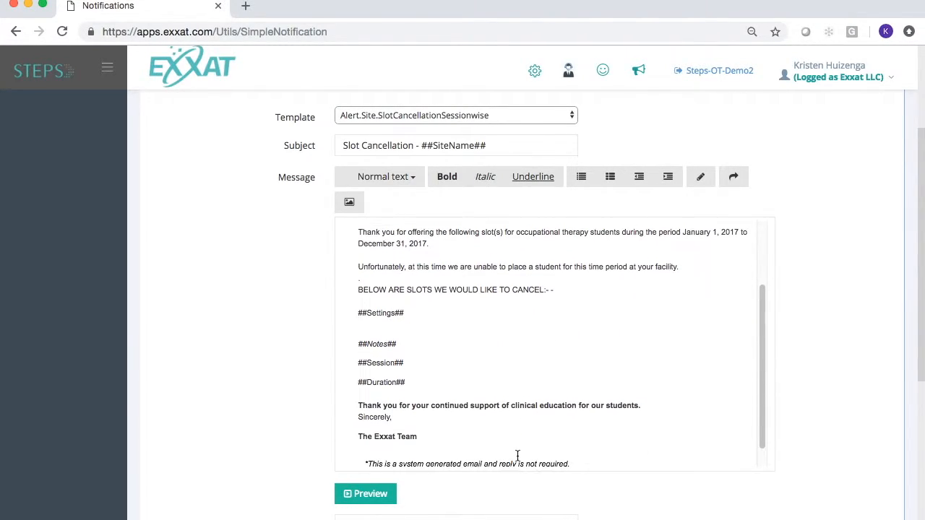
left_click(665, 402)
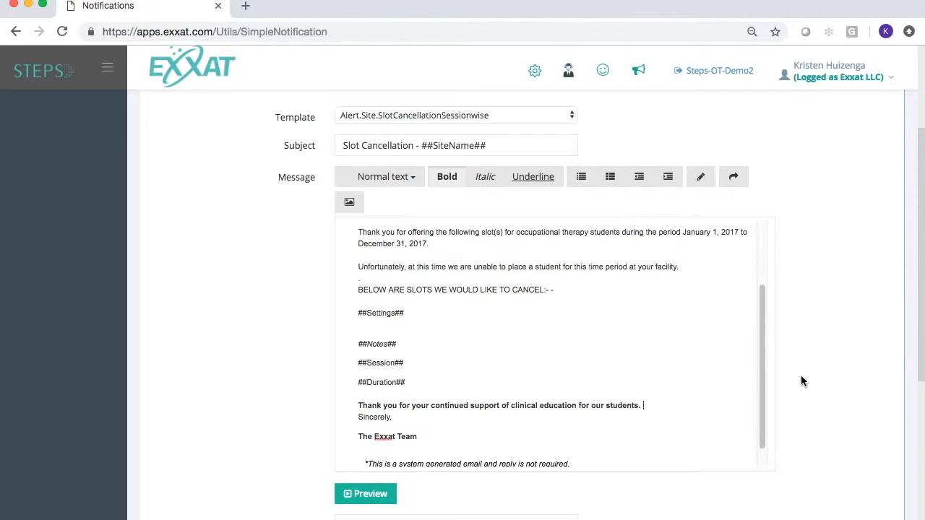
scroll(802, 381, "down", 1)
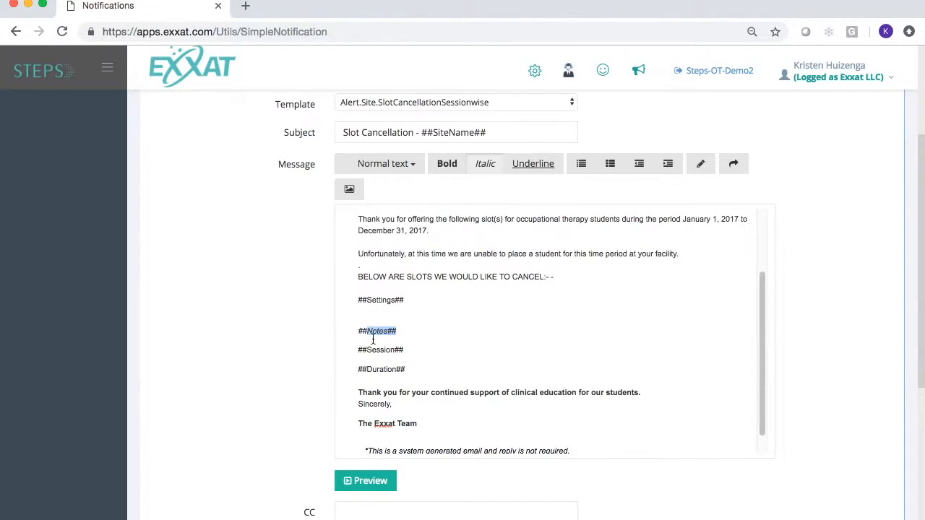
left_click(425, 330)
scroll(237, 325, "down", 3)
scroll(236, 326, "down", 2)
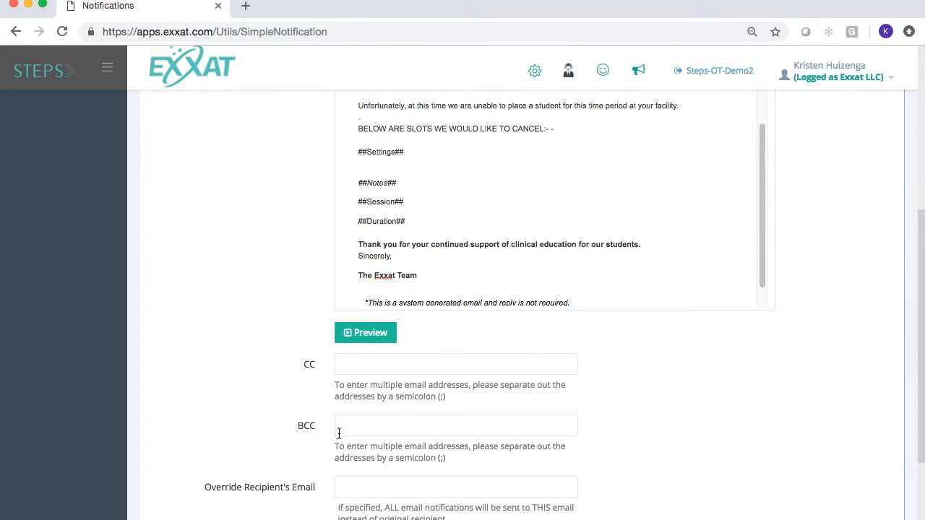
scroll(233, 352, "down", 2)
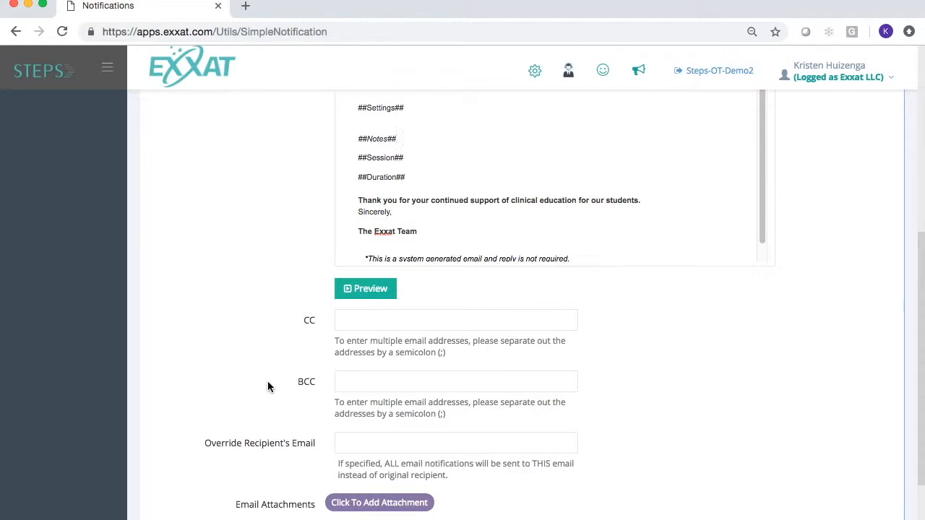
Continue with the cancellation email without adding copy recipients or attachments, and review the pending notifications for the affected sites.
scroll(267, 383, "down", 3)
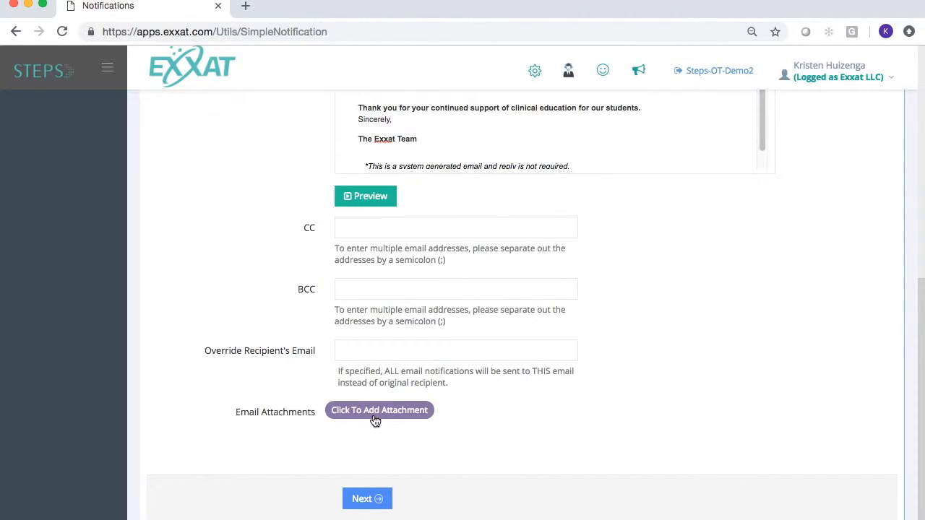
left_click(375, 496)
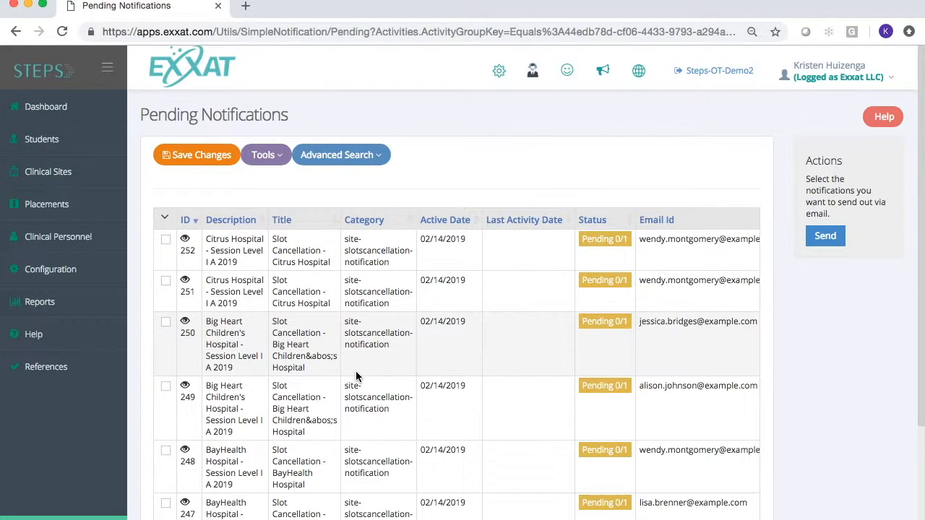
scroll(355, 370, "down", 3)
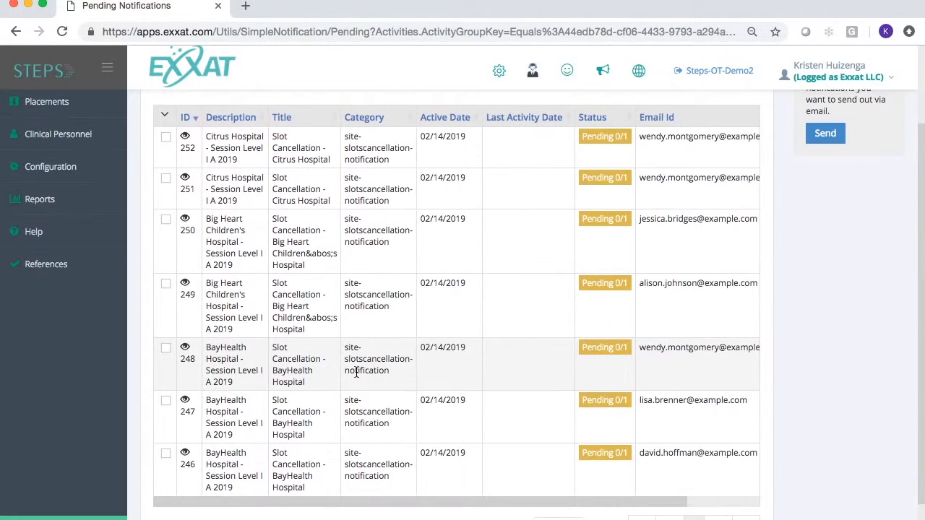
scroll(356, 371, "up", 4)
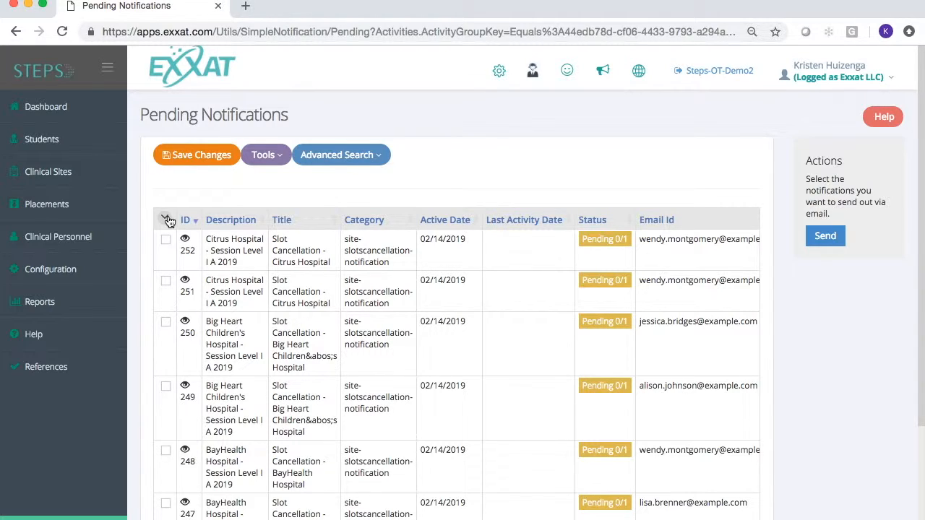
Select all pending slot cancellation notifications and send them by email.
left_click(167, 221)
left_click(179, 242)
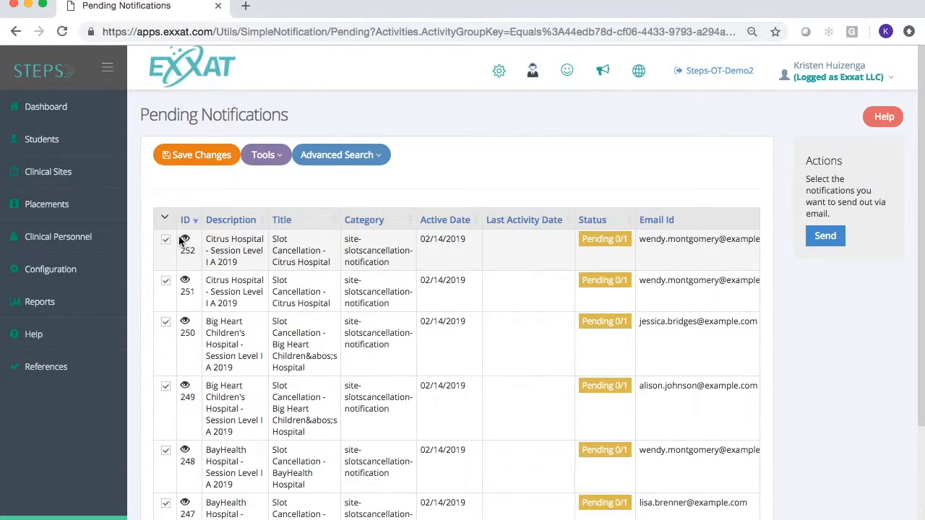
left_click(825, 237)
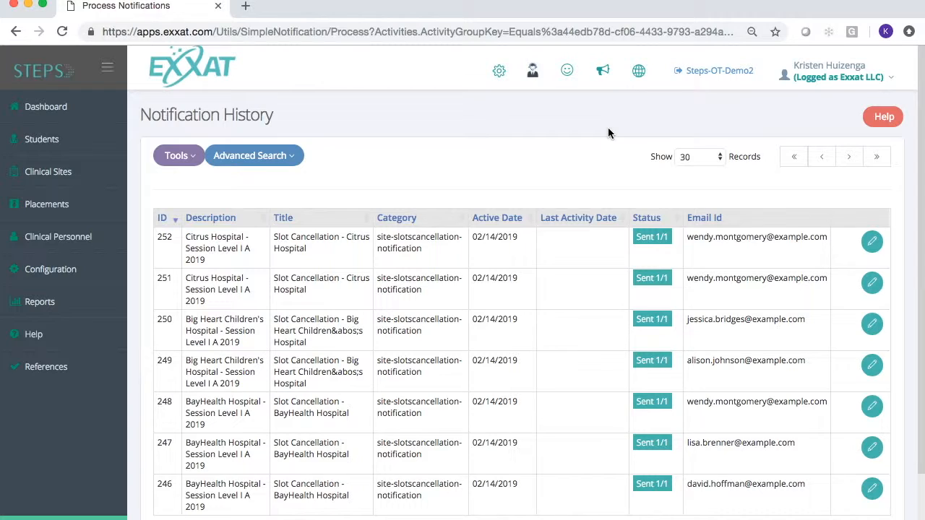
Look through the notification history for the slot cancellation emails and return to the session's slot cancellation page.
scroll(608, 127, "down", 3)
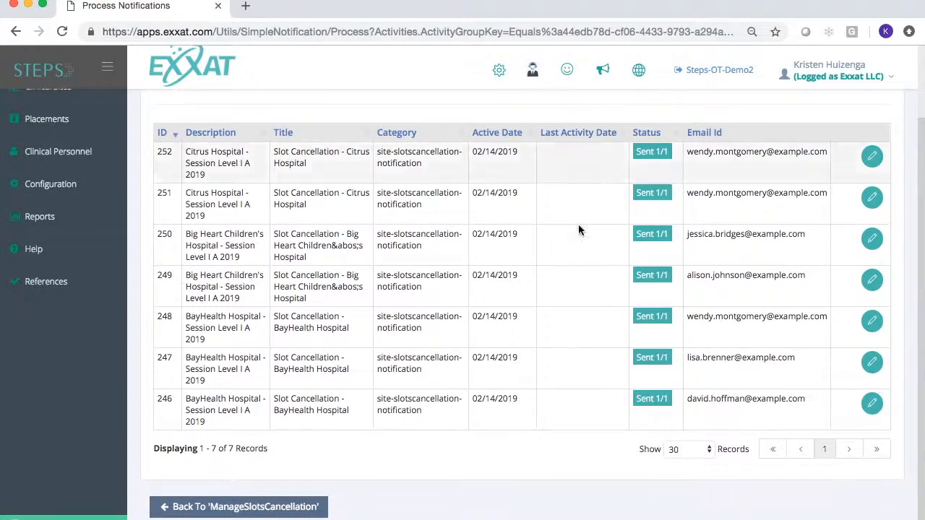
left_click(176, 509)
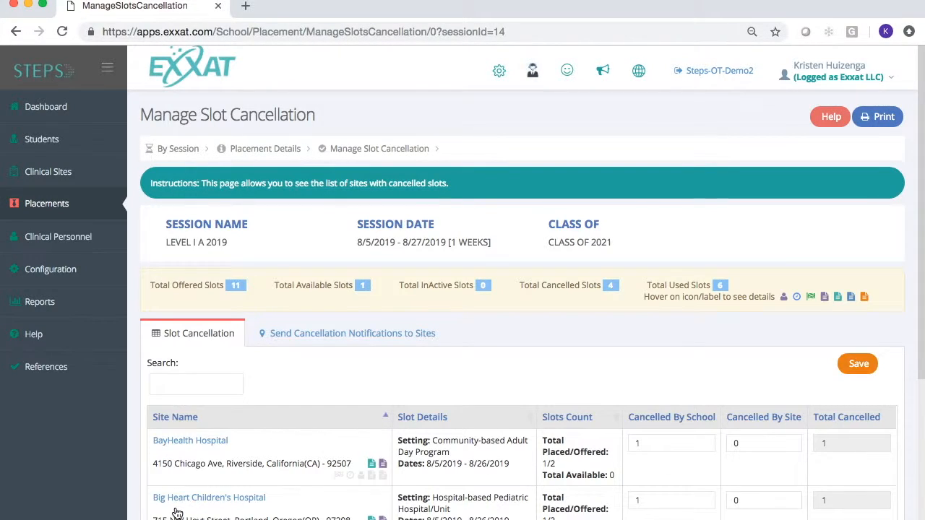
scroll(216, 419, "down", 3)
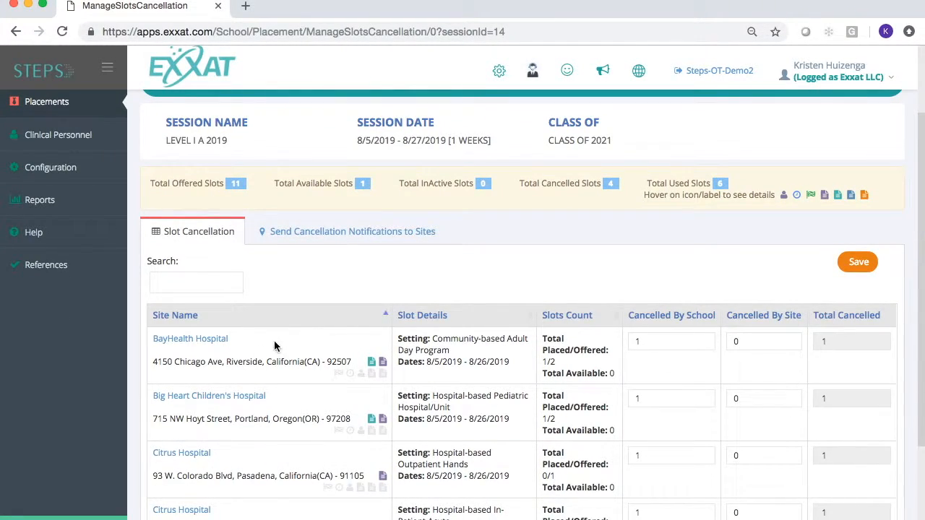
Open the list for sending cancellation notifications to sites and examine its entries, including each site's available actions.
left_click(321, 232)
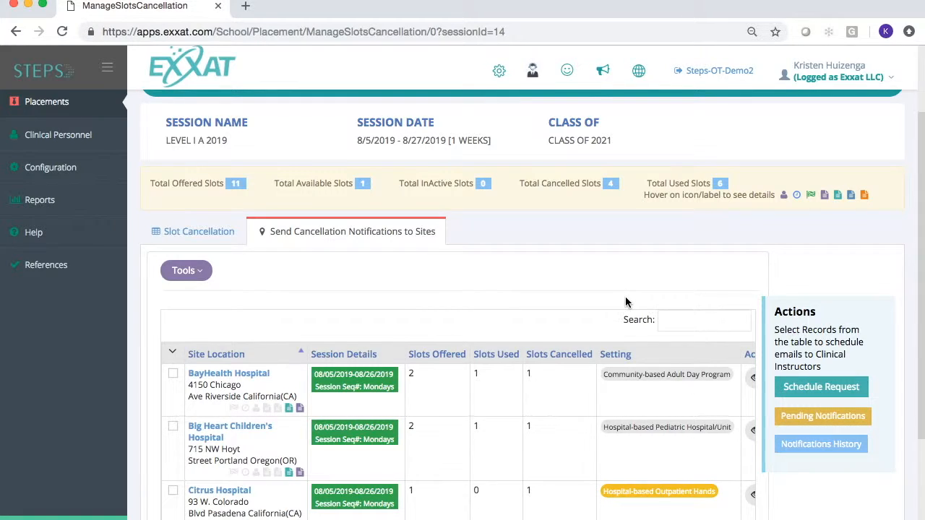
scroll(626, 302, "down", 5)
scroll(626, 302, "right", 1)
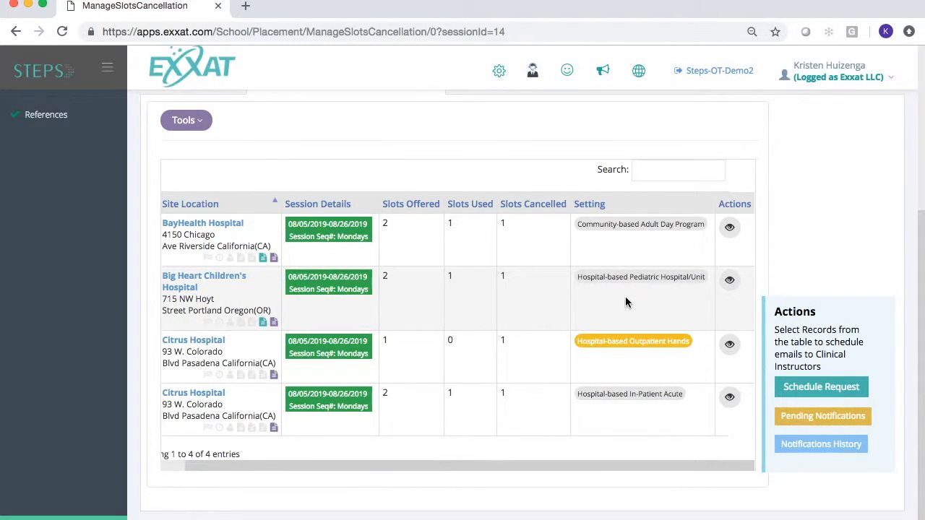